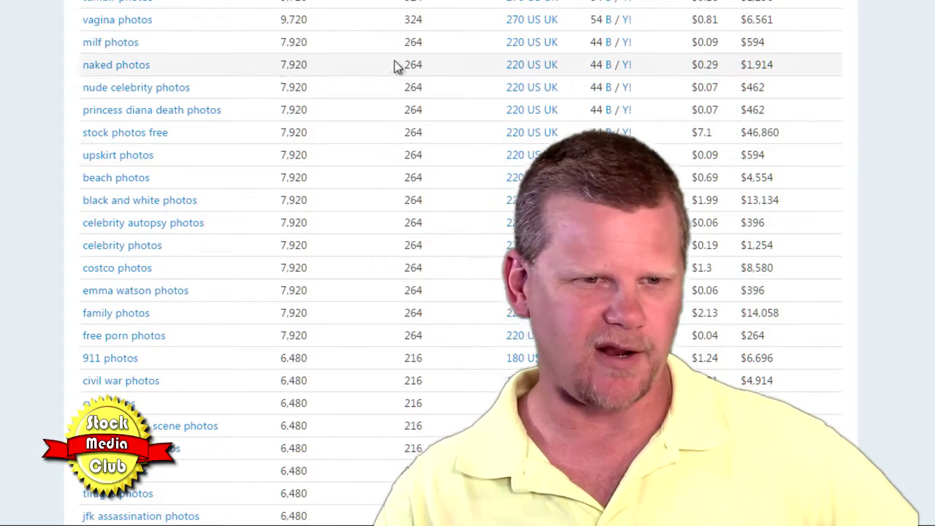
Search the keyword tool for 'funny photos' and review the results, led by 'funny family photos' (6,480)
scroll(2, 213, up, 15)
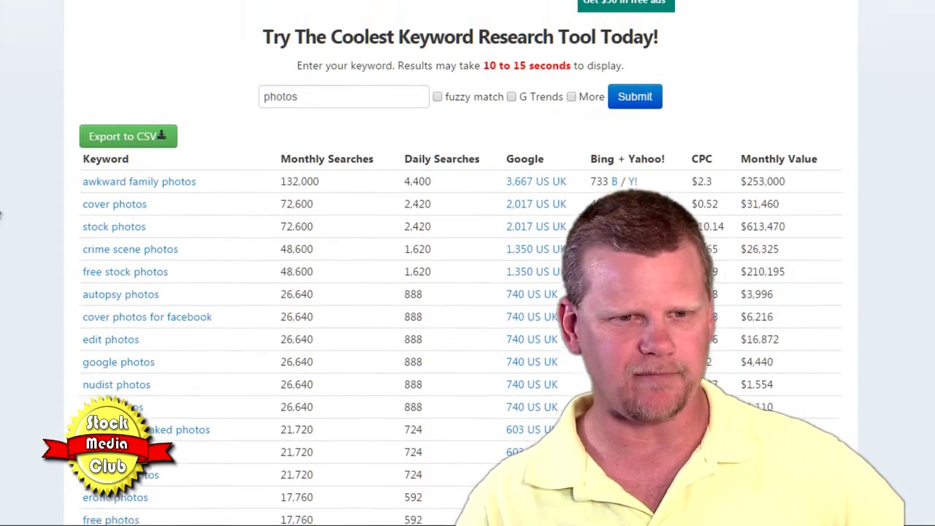
click(314, 99)
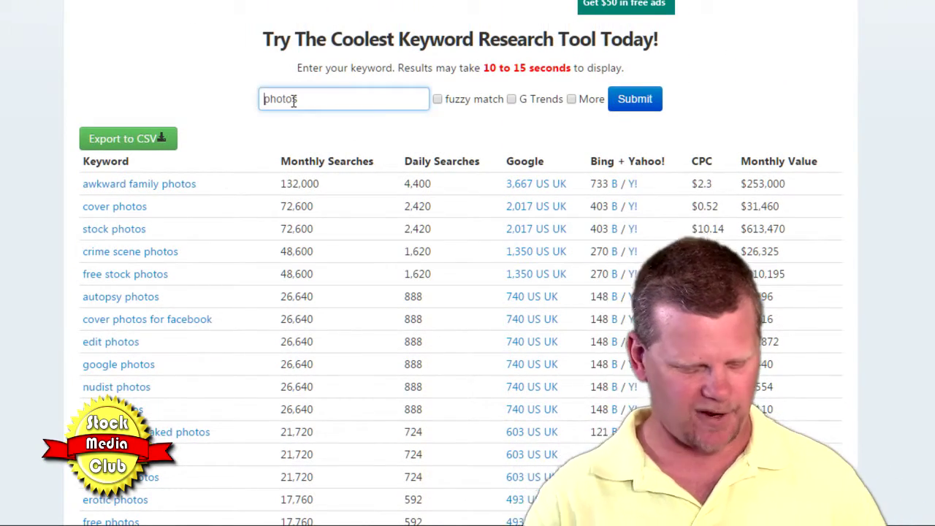
key(Home)
text(funny)
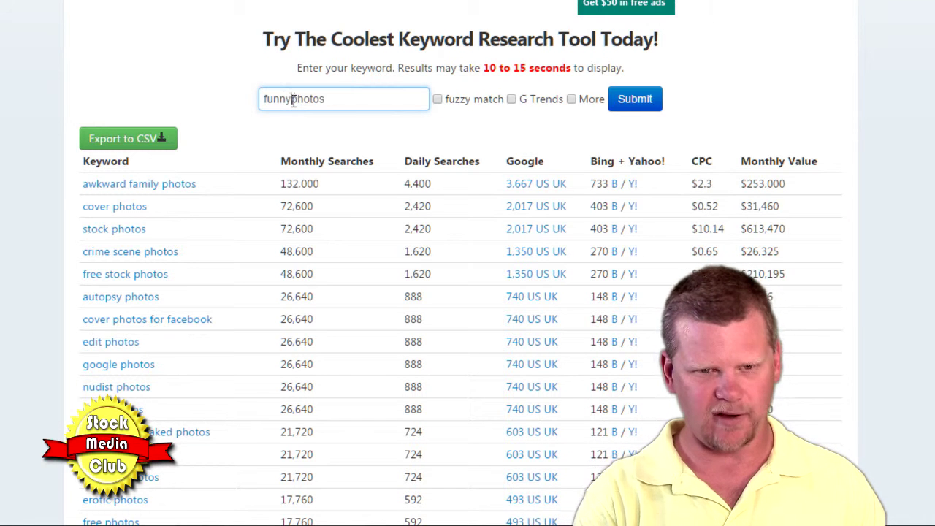
key(Return)
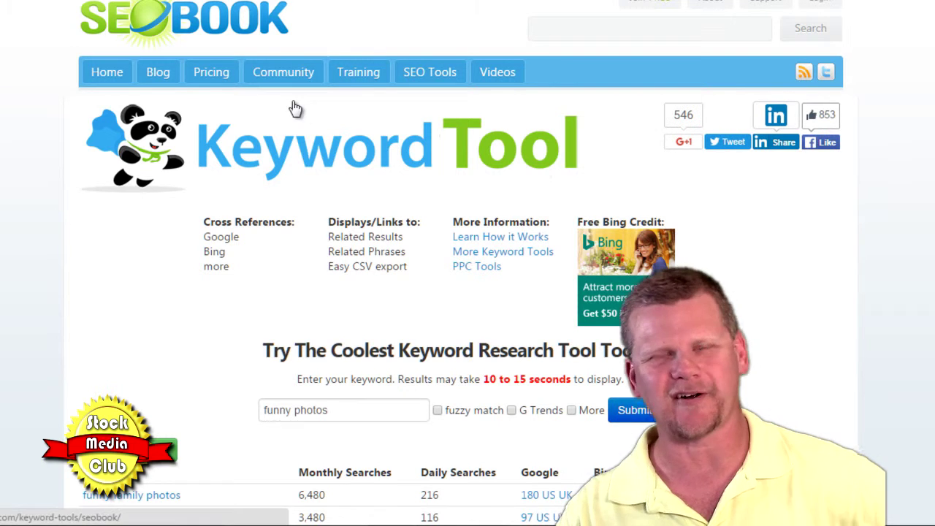
scroll(37, 190, down, 5)
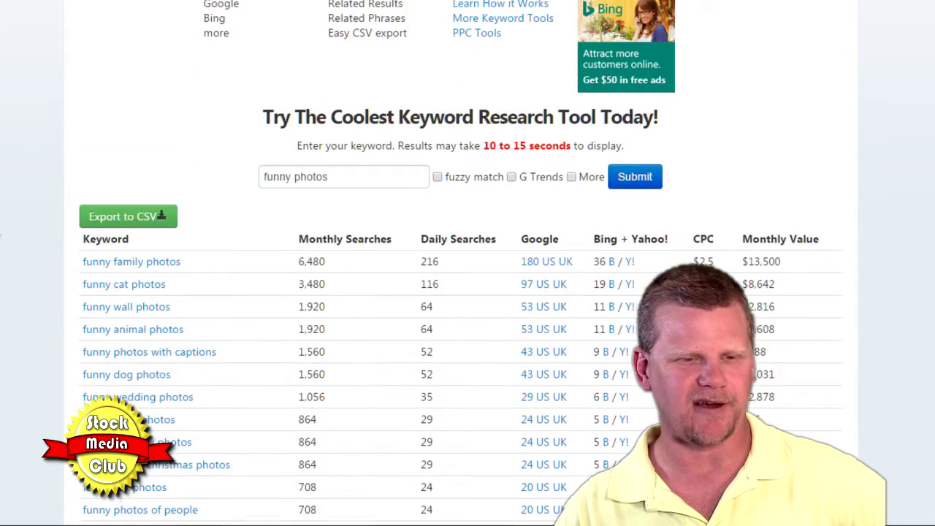
scroll(1, 231, down, 1)
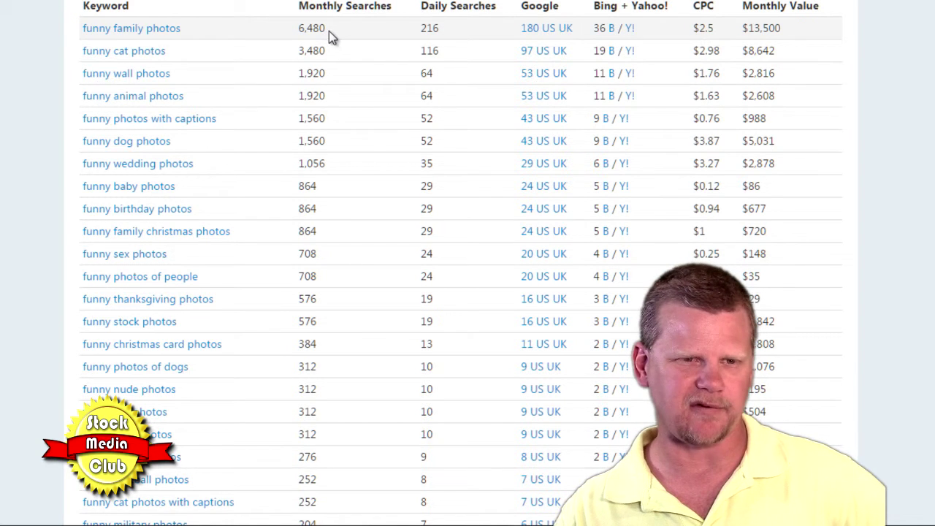
scroll(33, 117, up, 2)
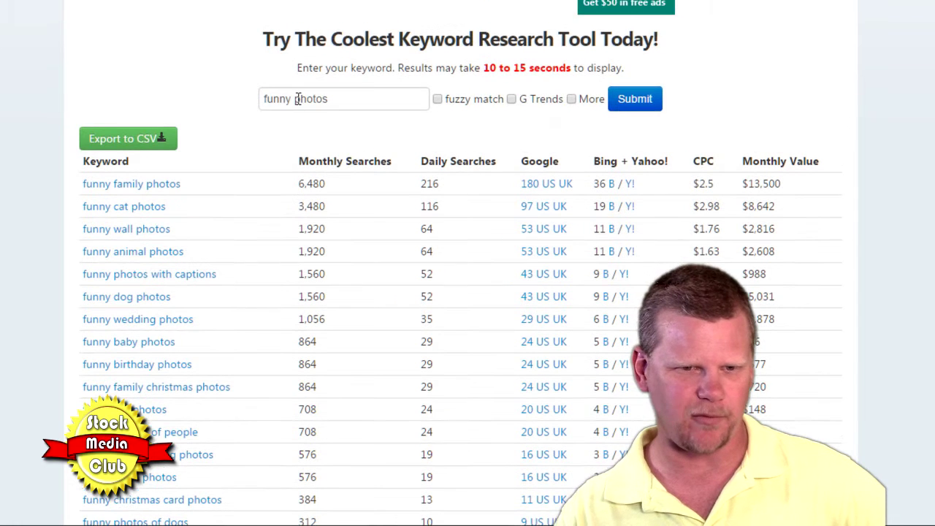
Change the query to 'funny memes' and view its results showing 241,200 monthly searches
drag(295, 98, 368, 97)
text(memes)
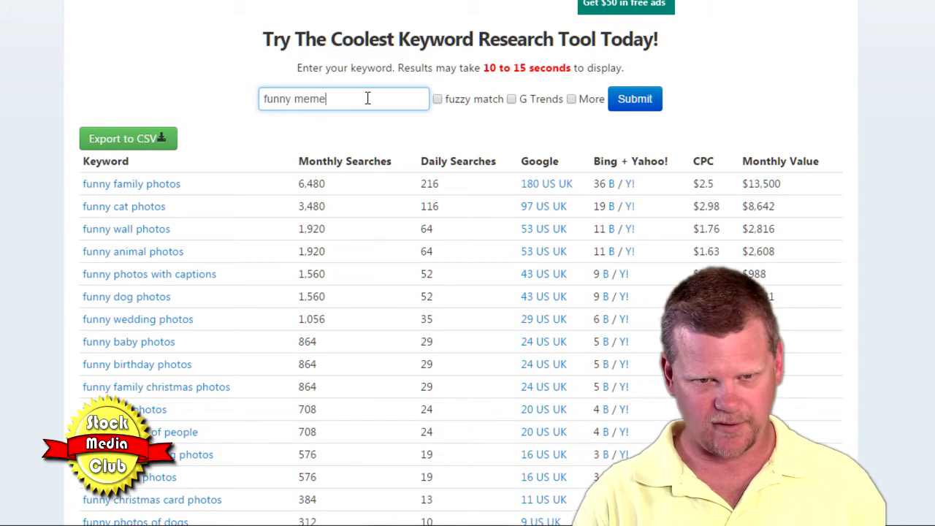
key(Return)
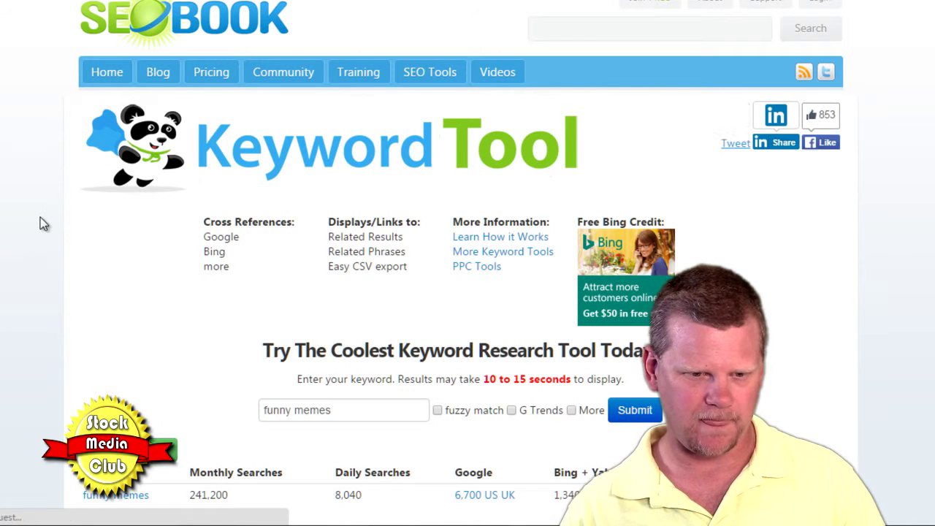
scroll(39, 221, down, 3)
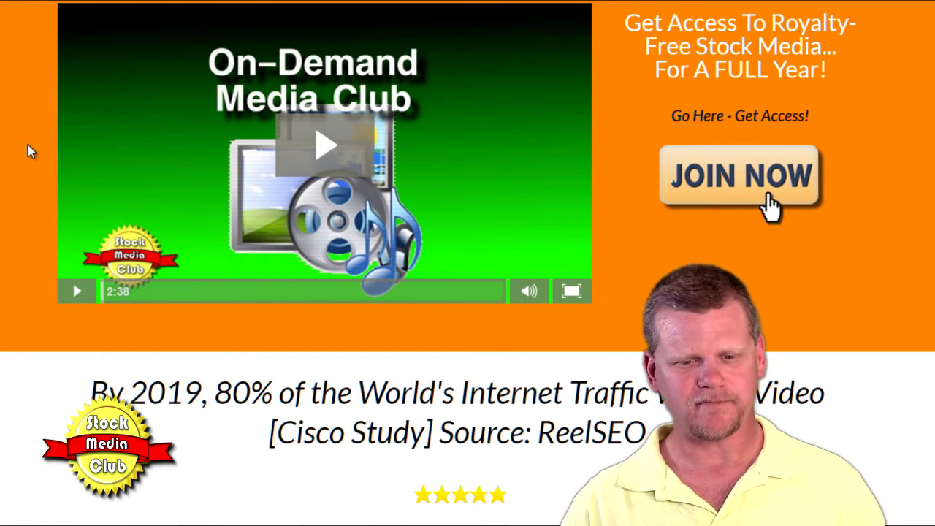
Scroll the Stock Media Club page to the stock footage categories such as Beach Scenes
scroll(29, 151, down, 7)
scroll(29, 151, up, 1)
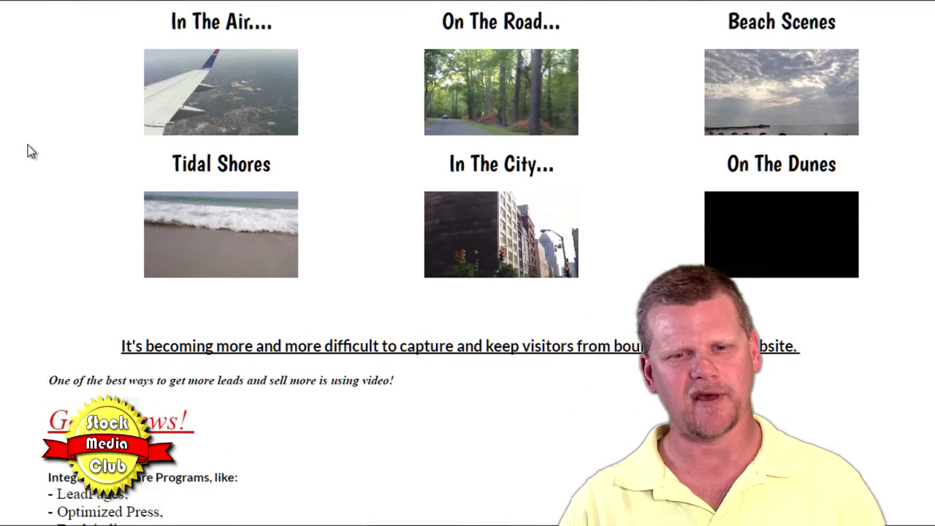
scroll(28, 151, up, 1)
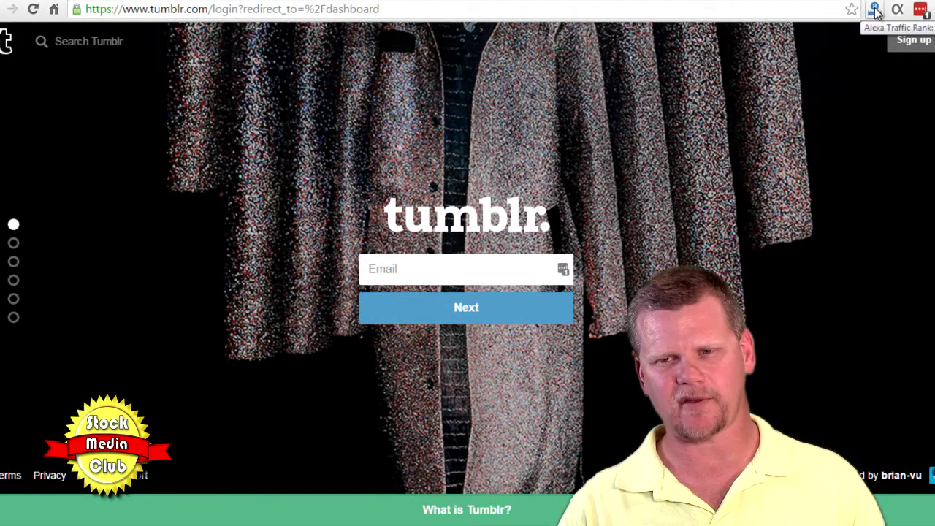
Check tumblr.com's Alexa rank (45, US 22), then browse the 'Tumblr is blogs' intro sections
click(875, 10)
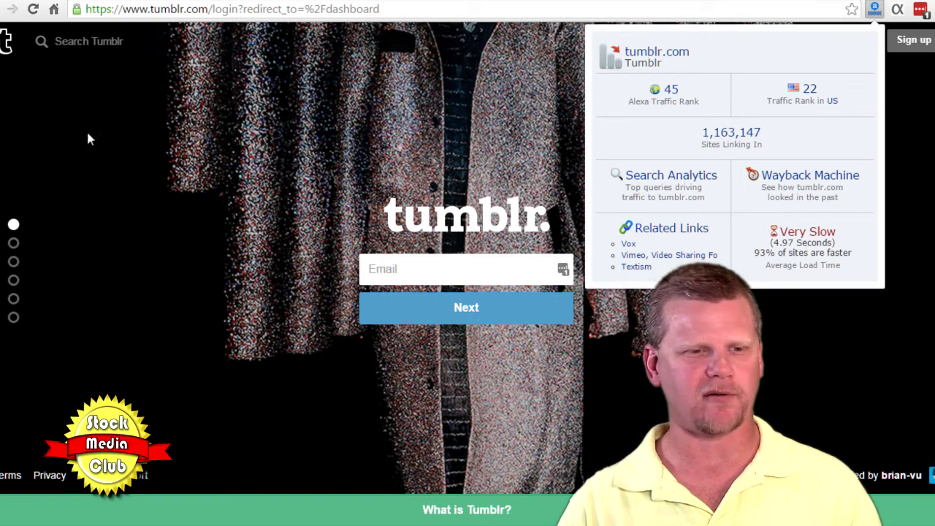
click(13, 242)
click(13, 265)
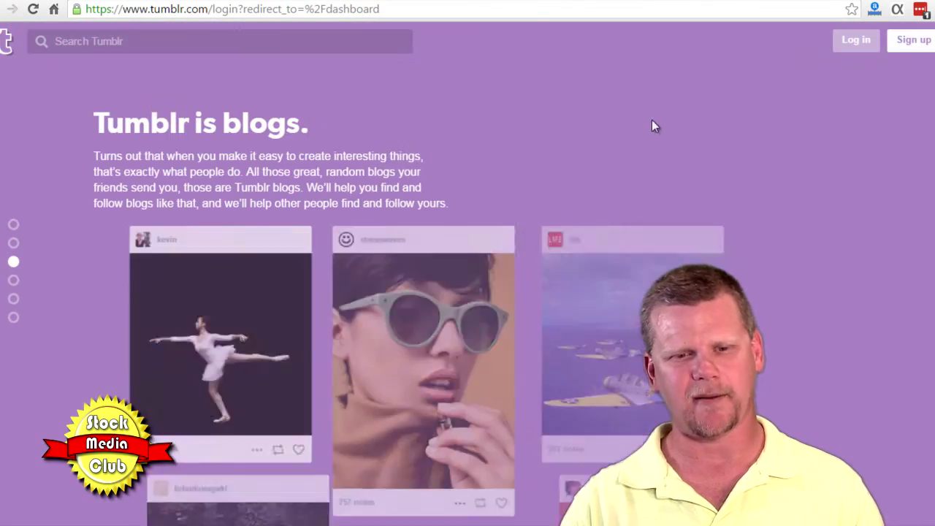
scroll(701, 117, down, 1)
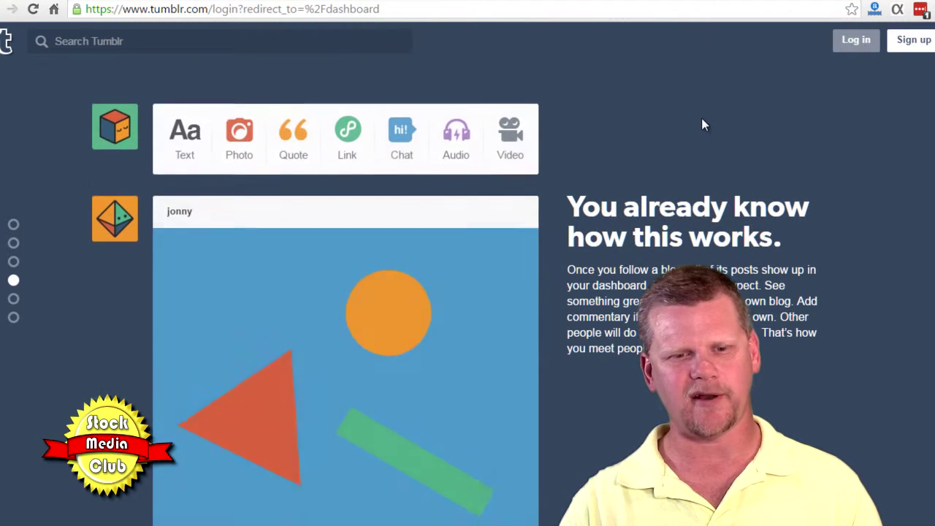
scroll(695, 139, down, 1)
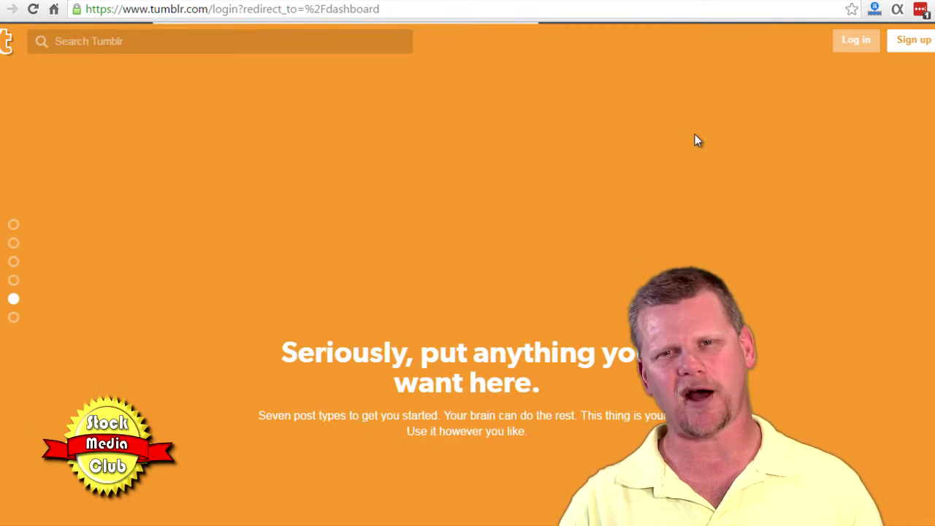
scroll(695, 136, up, 1)
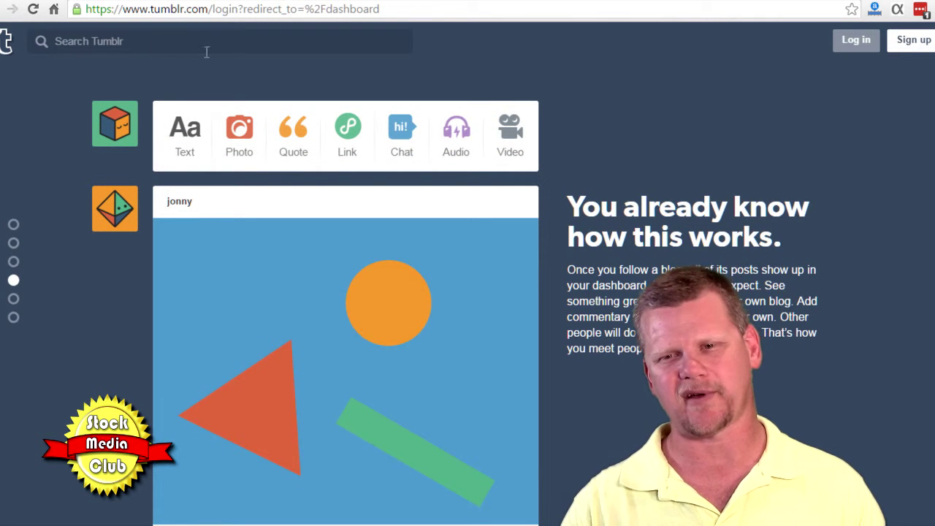
Reopen tumblr.com's Alexa traffic stats and close the popup again
click(874, 12)
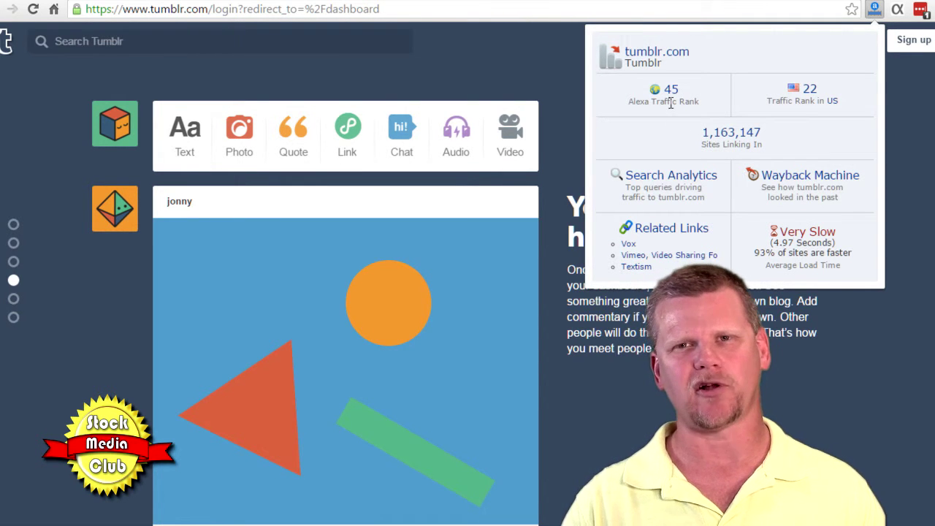
click(902, 77)
scroll(670, 97, up, 1)
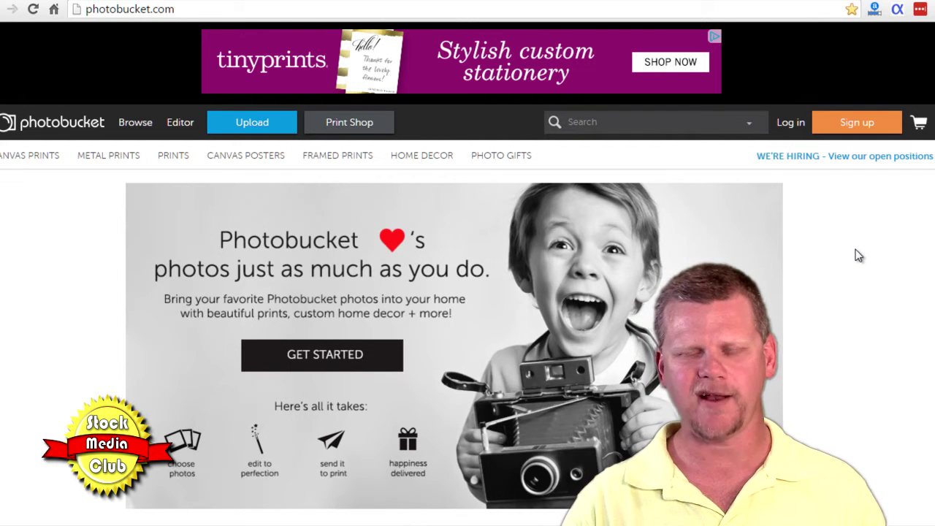
Show photobucket.com's Alexa traffic ranking stats
mouse_move(731, 523)
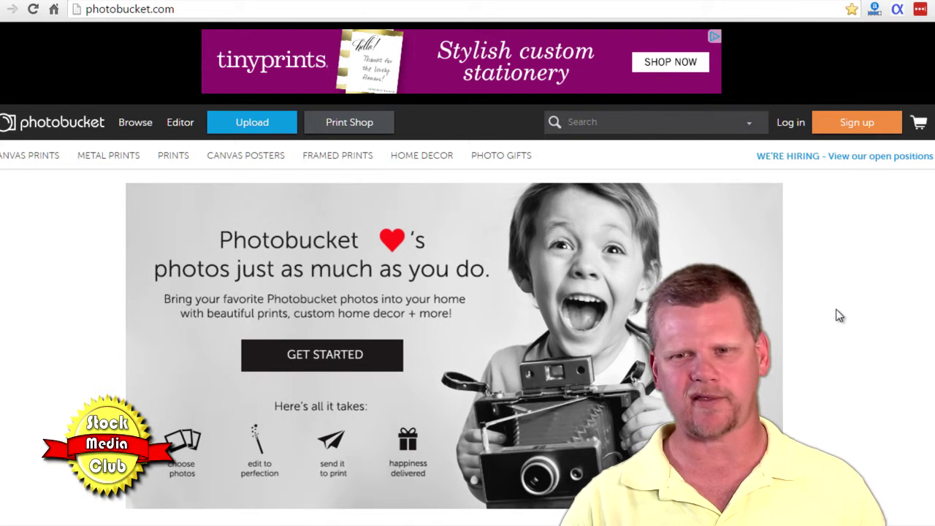
click(875, 11)
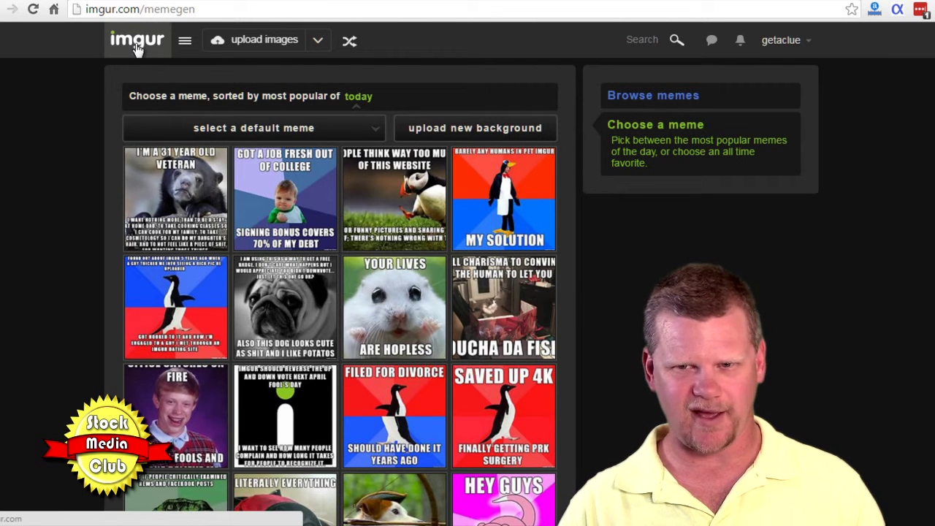
Browse the default meme template list, close it, and start uploading a custom background
mouse_move(801, 49)
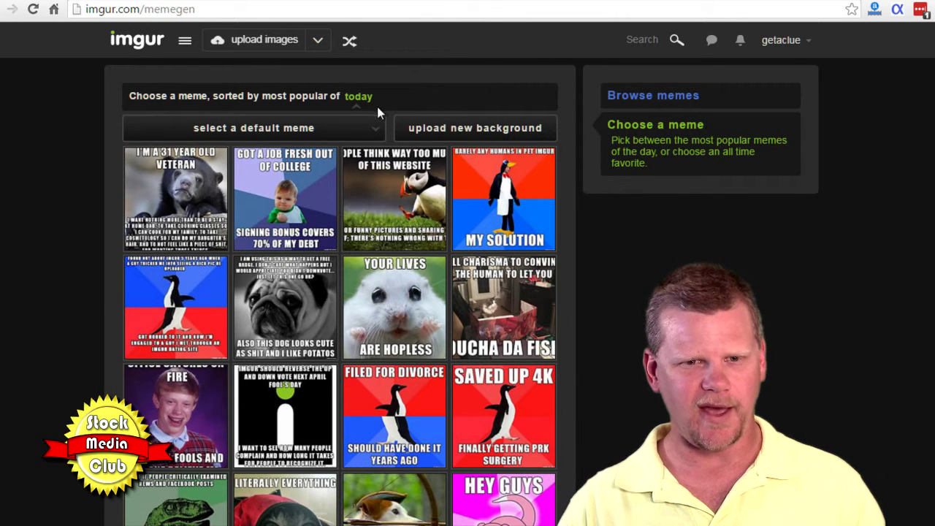
click(368, 128)
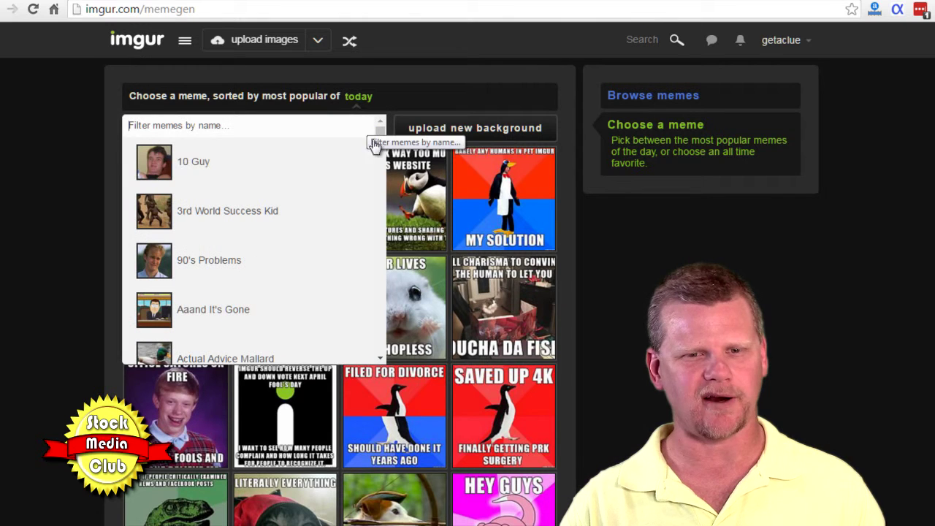
drag(381, 136, 380, 150)
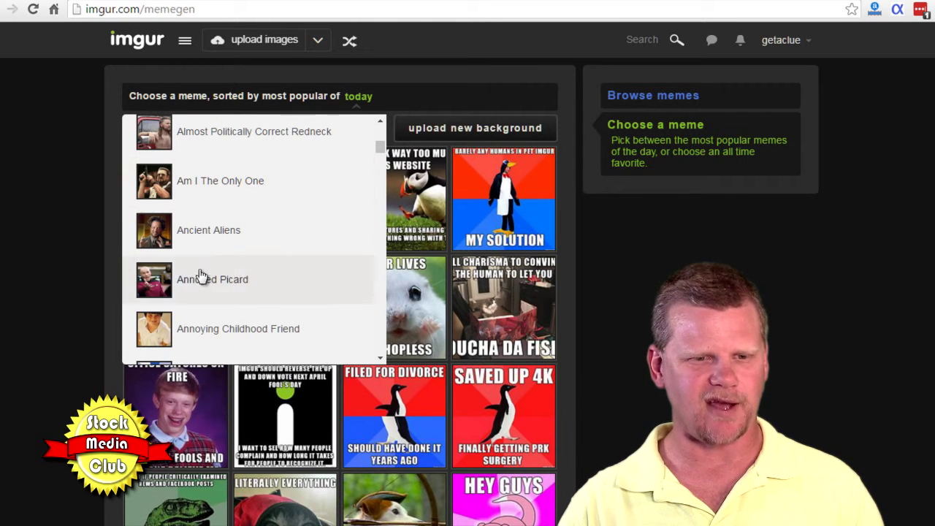
drag(380, 151, 380, 130)
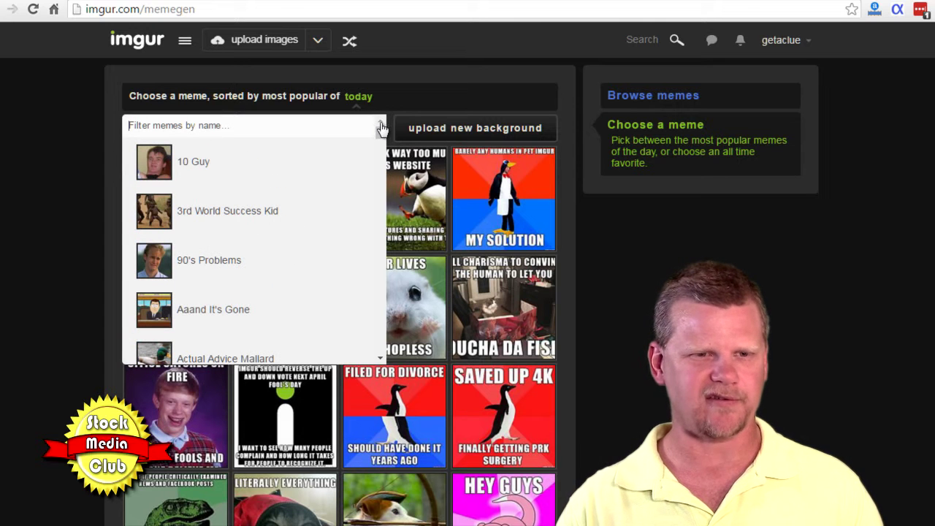
click(413, 74)
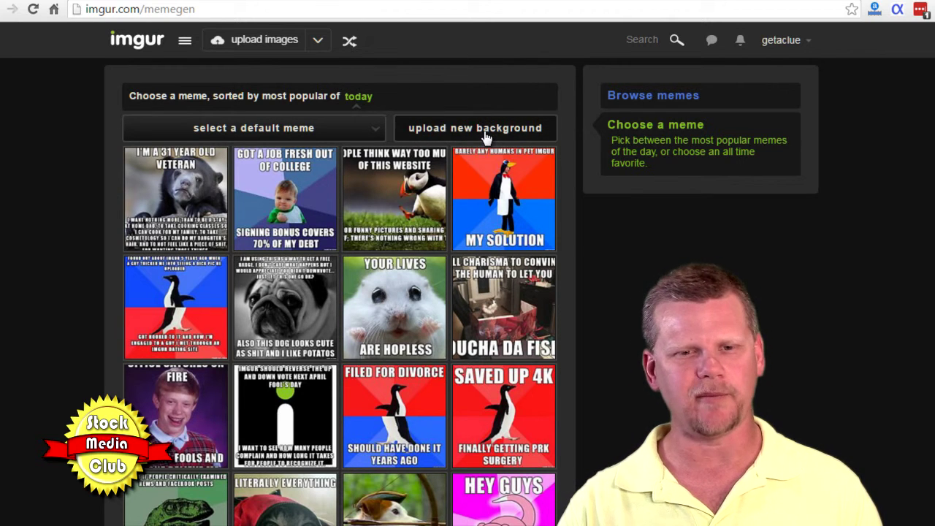
click(486, 139)
Upload the jellyfish photo IMG_0586.JPG from the computer as the meme background
click(378, 121)
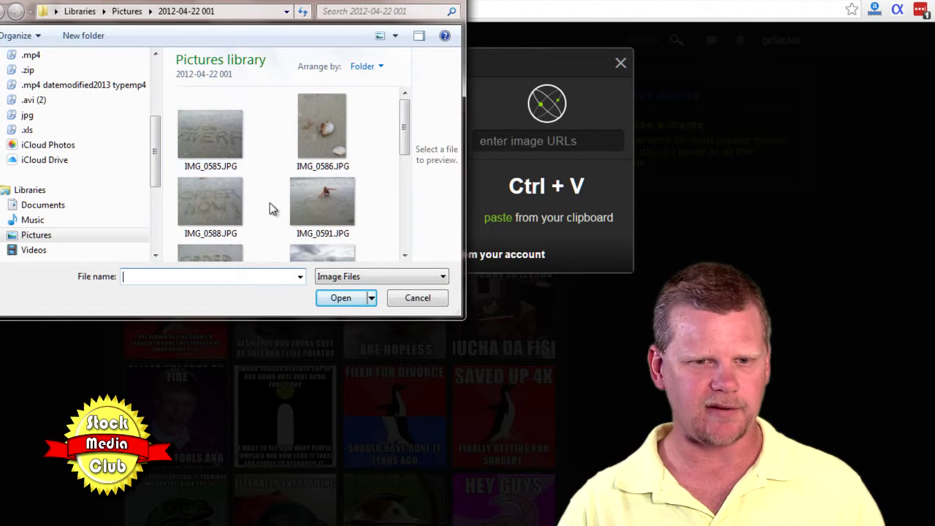
click(328, 129)
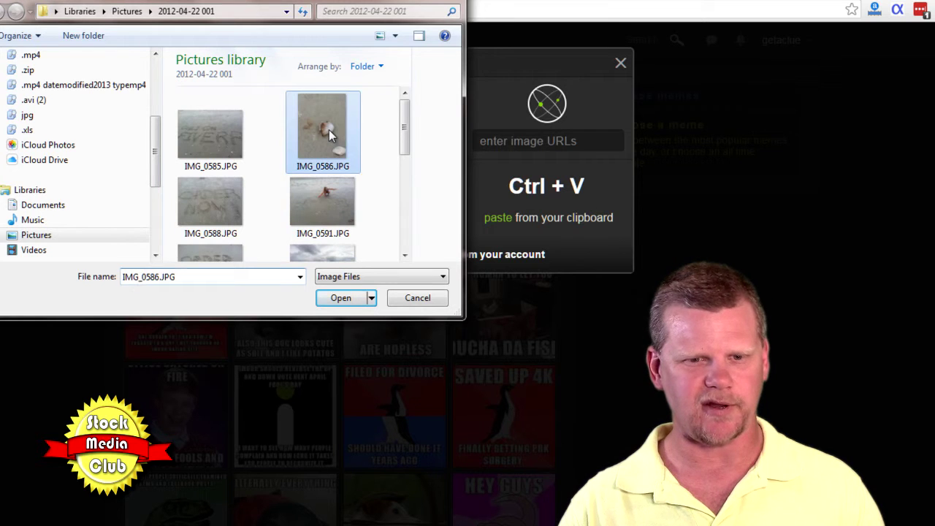
click(340, 298)
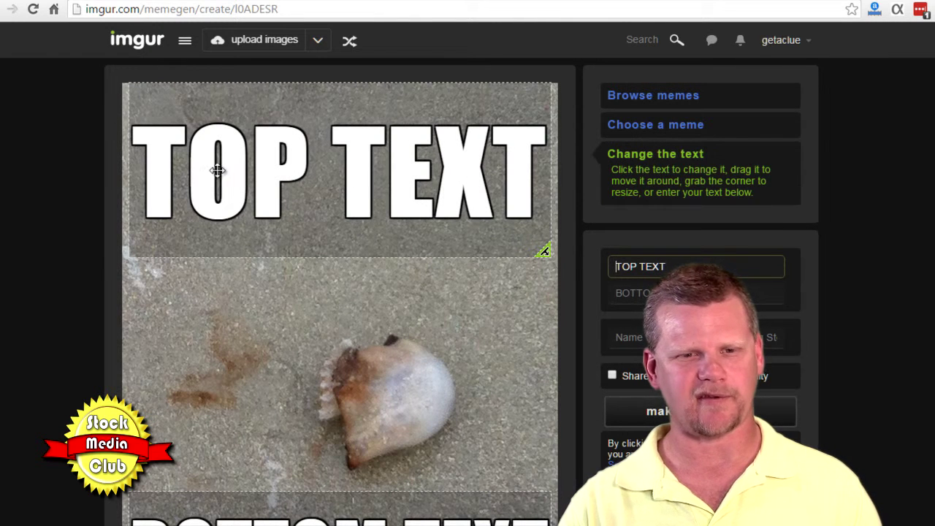
Delete the placeholder top caption text
click(397, 165)
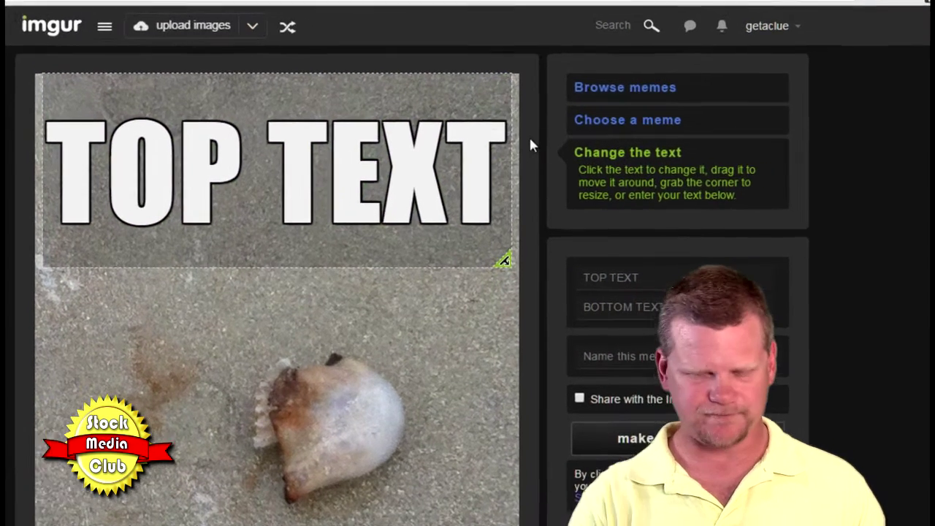
key(BackSpace)
key(BackSpace)
key(BackSpace)
key(BackSpace)
key(BackSpace)
key(BackSpace)
key(BackSpace)
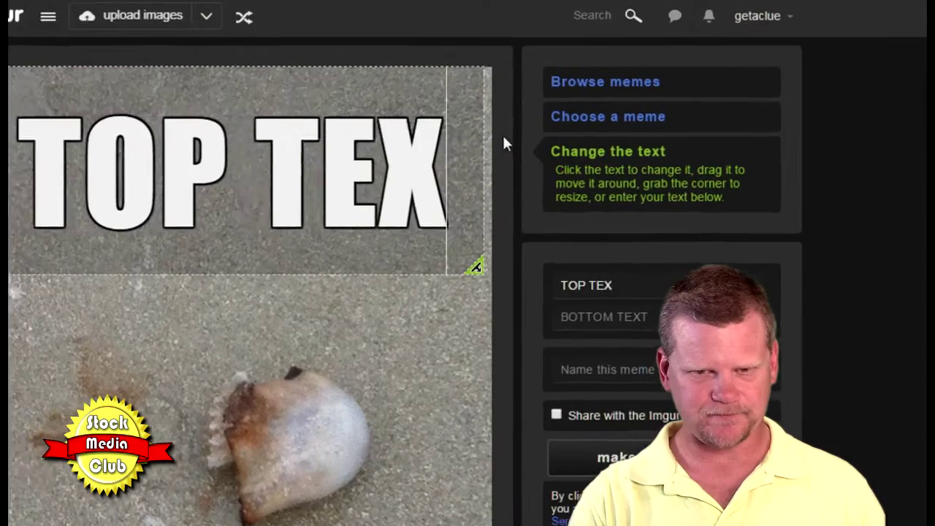
key(BackSpace)
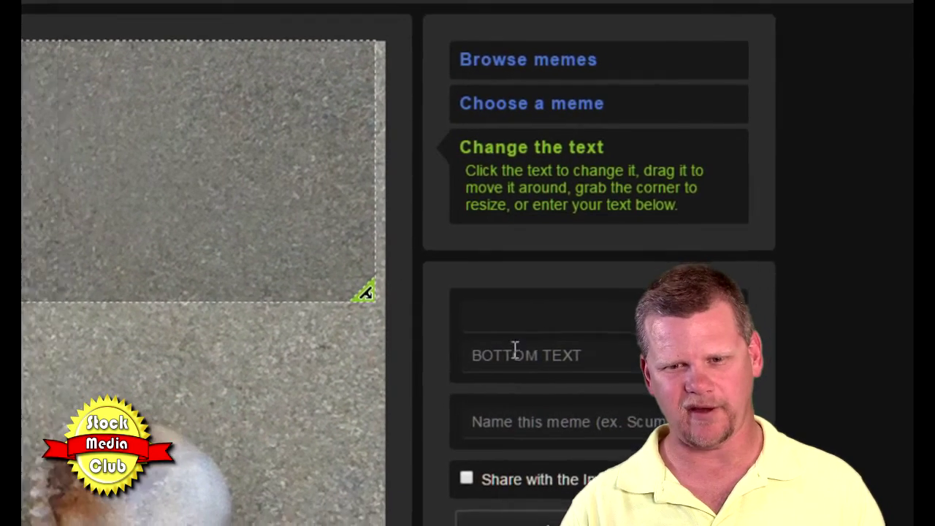
Enter 'I'M LOST' as the top caption and replace BOTTOM TEXT with 'PLEASE HELP!'
text(I)
text('M)
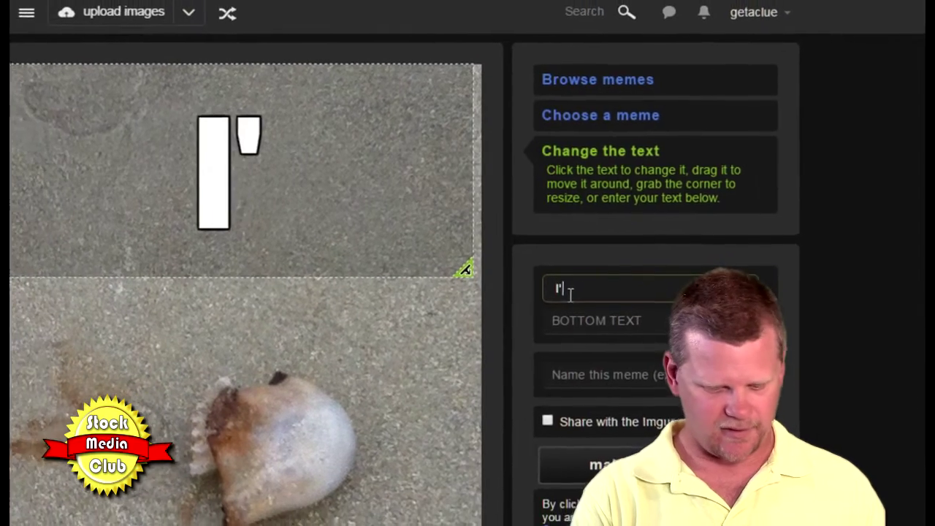
text( LOST)
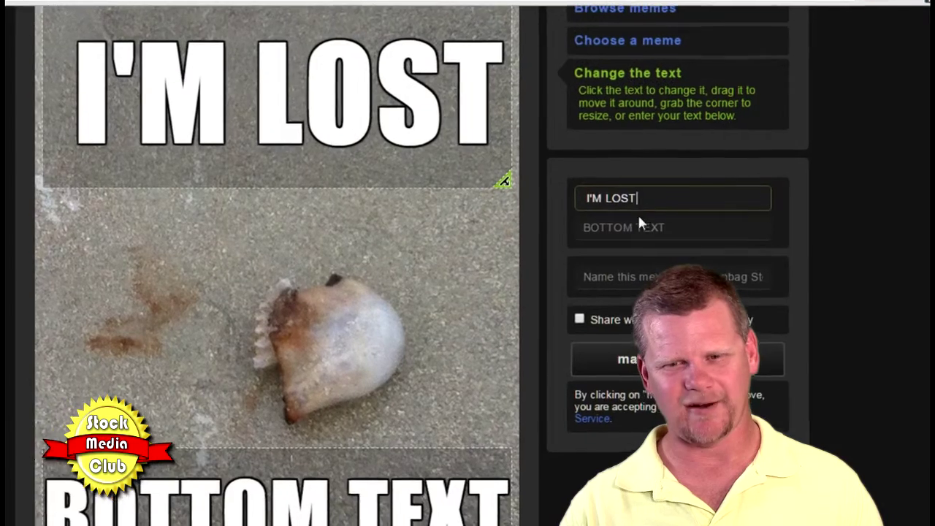
click(652, 296)
drag(662, 234, 508, 246)
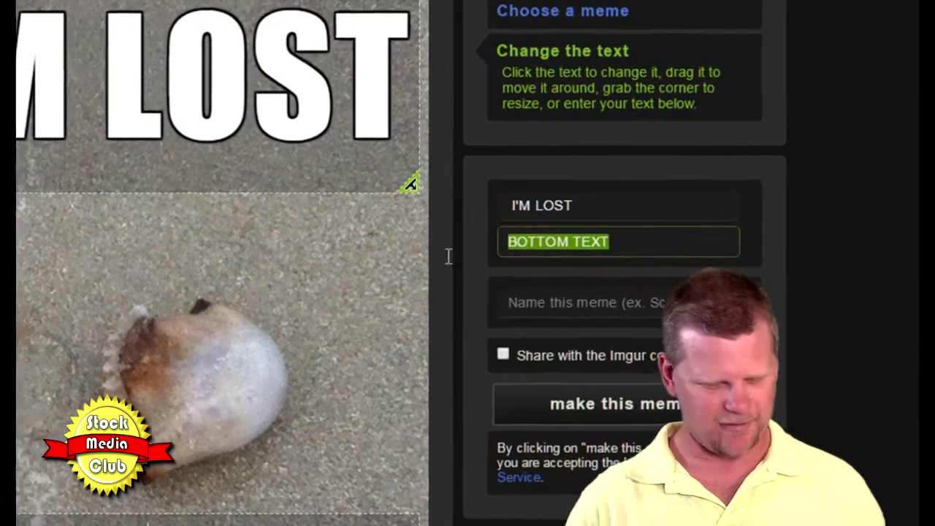
key(BackSpace)
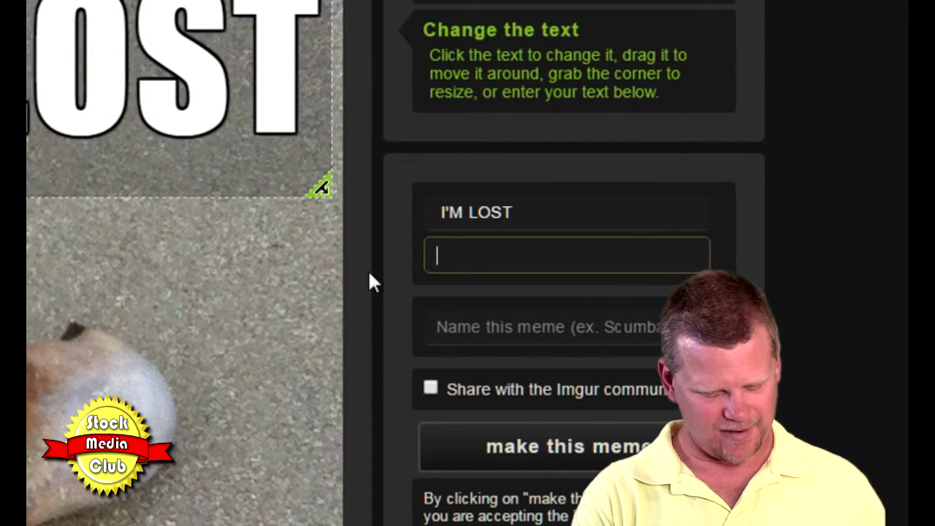
text(PLEASE H)
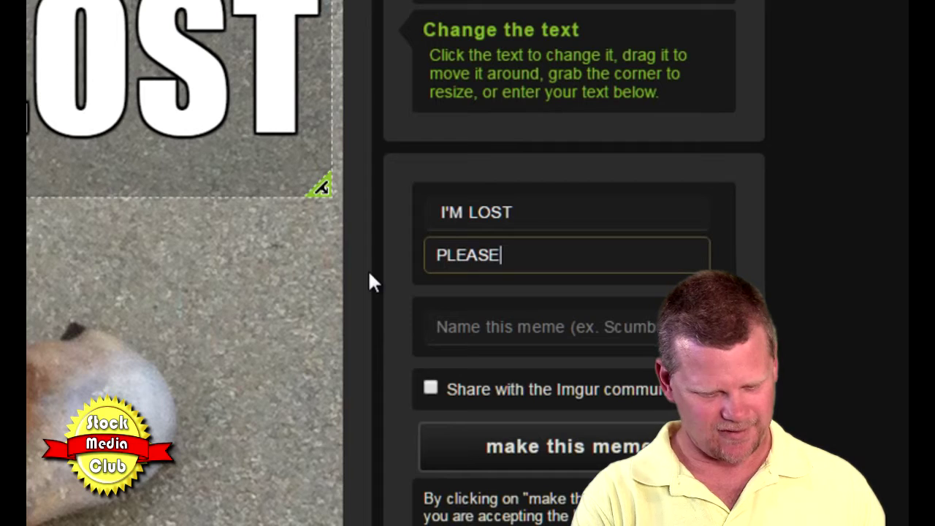
text(ELP!)
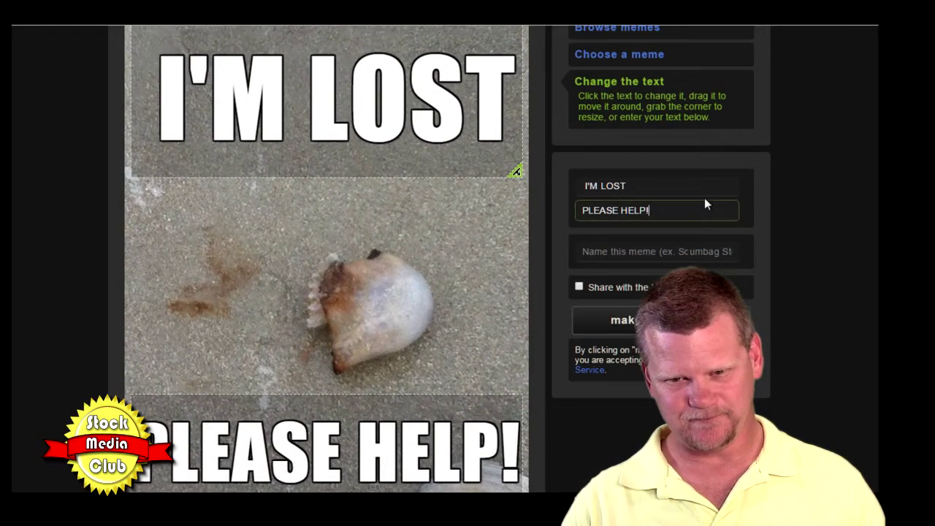
scroll(793, 219, down, 1)
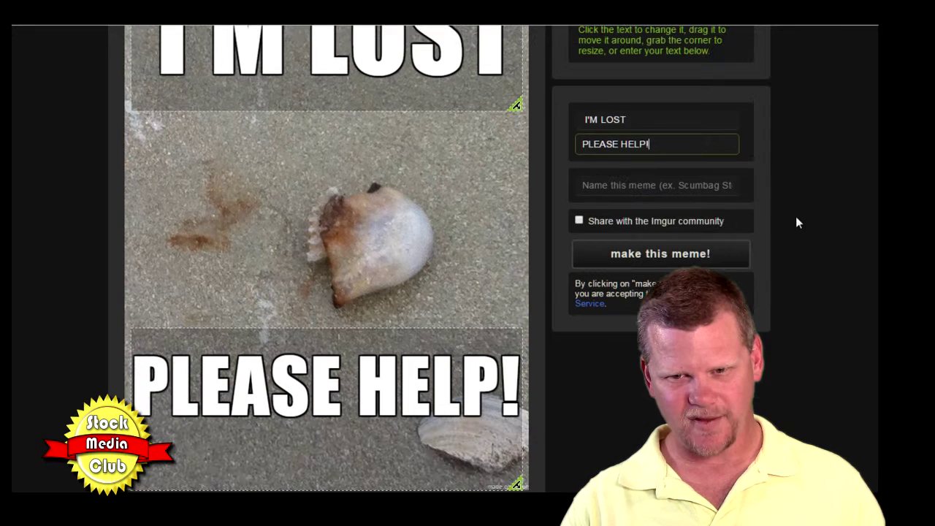
Rename the meme from IMLOST to 'Im Lost' and generate it
click(628, 187)
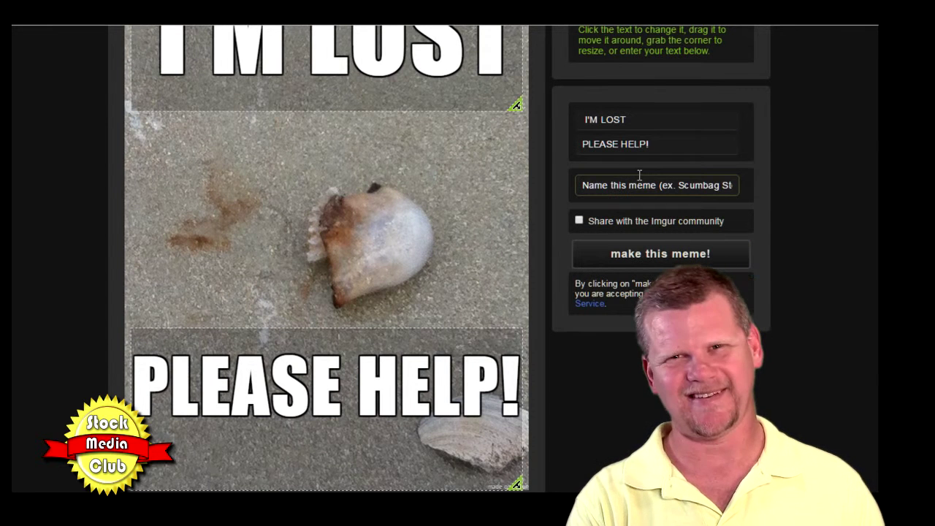
click(639, 176)
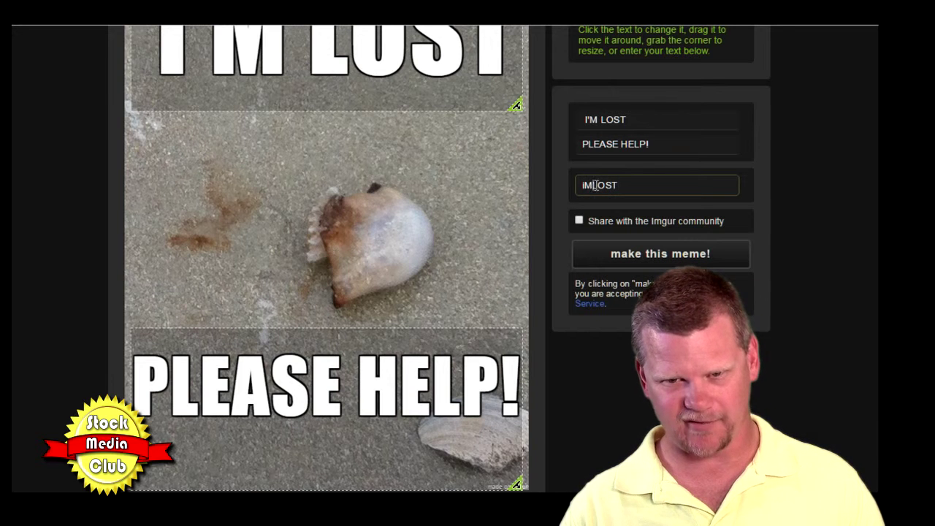
drag(620, 186, 577, 185)
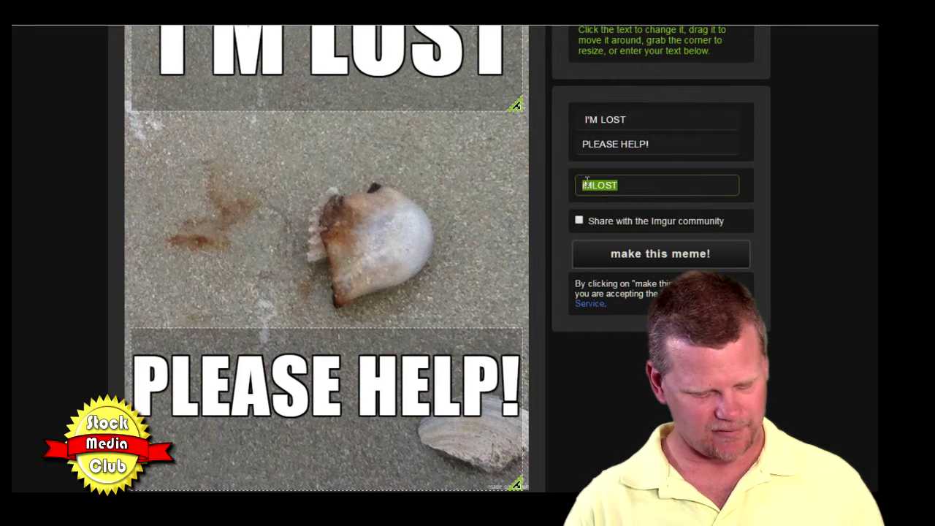
text(Im)
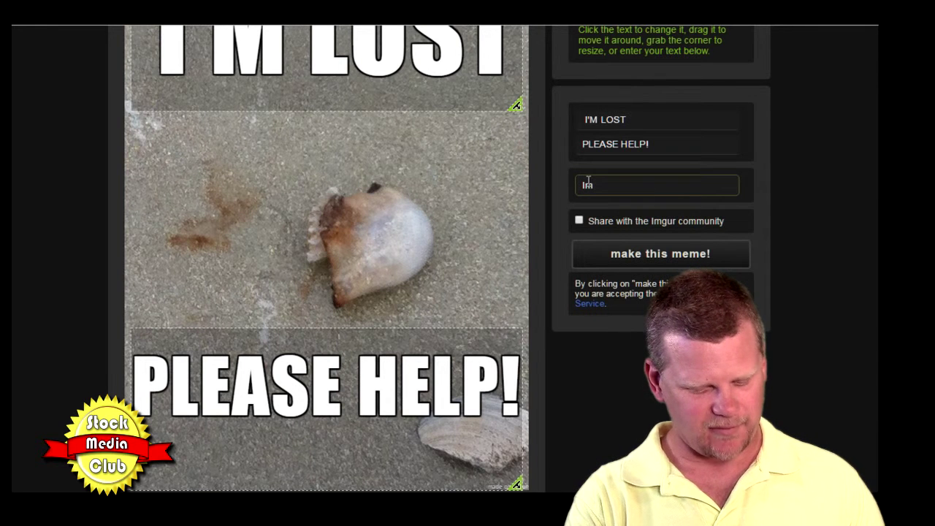
text( Lost)
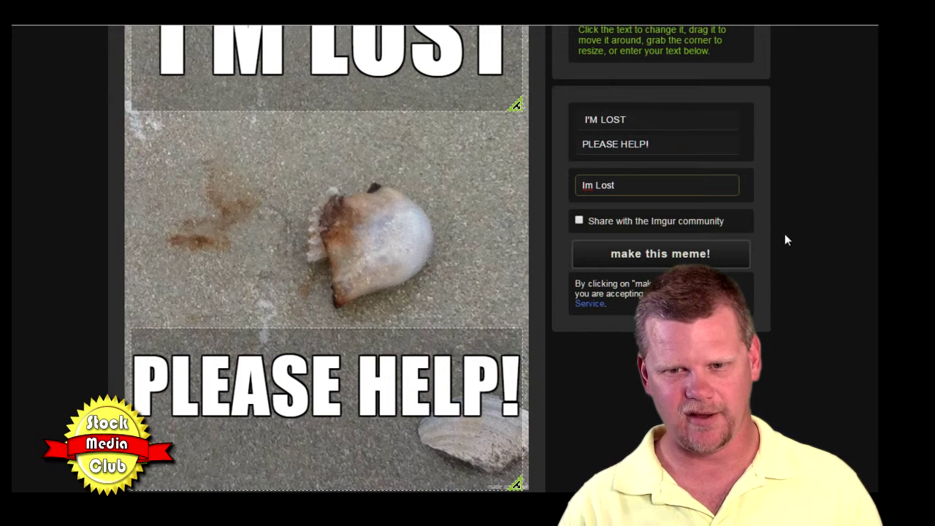
click(656, 257)
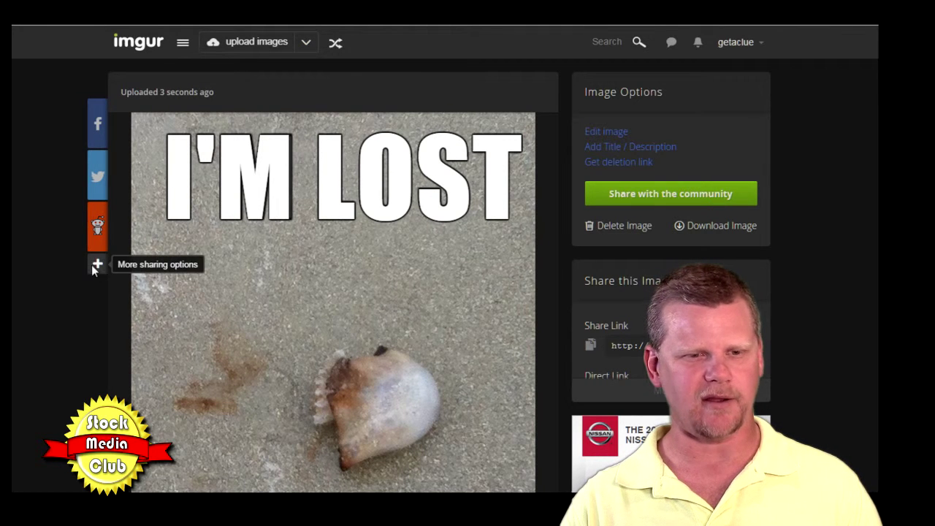
Bring up the More sharing services list, including Pinterest, for the uploaded meme
mouse_move(98, 265)
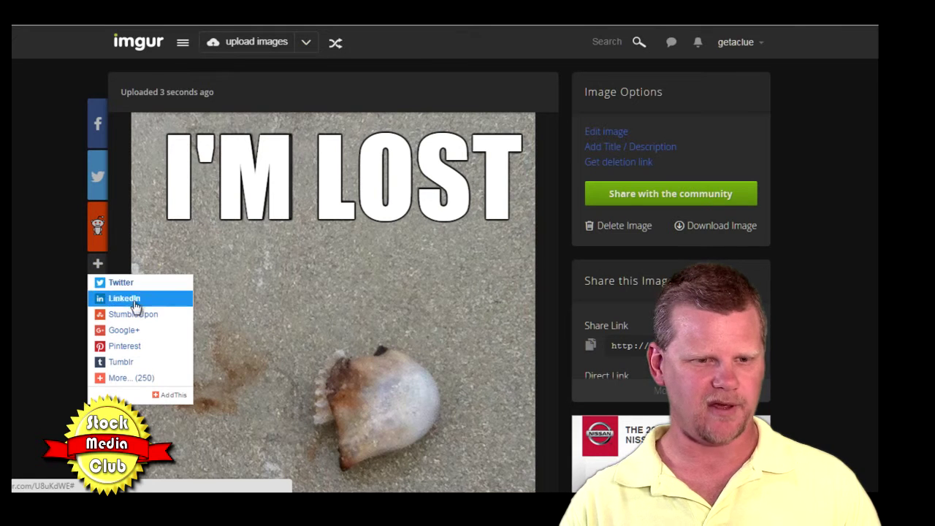
Share to Pinterest, skipping the upgrade offer, and pin the jellyfish meme to Funny Stuff
click(125, 348)
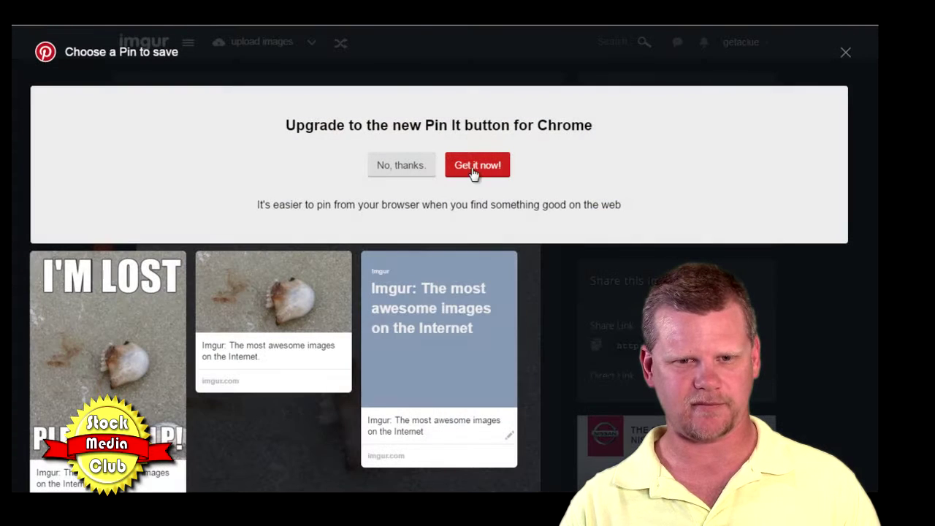
click(398, 168)
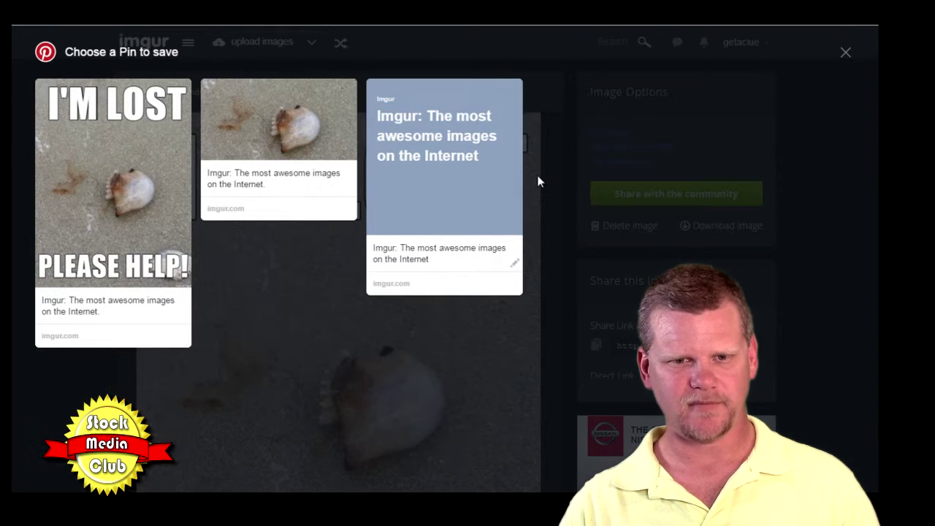
click(123, 165)
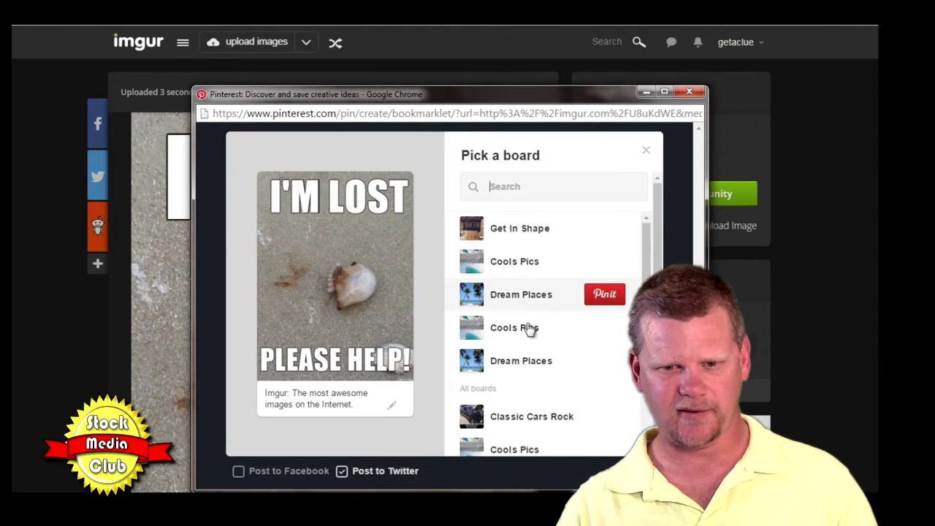
scroll(539, 319, down, 3)
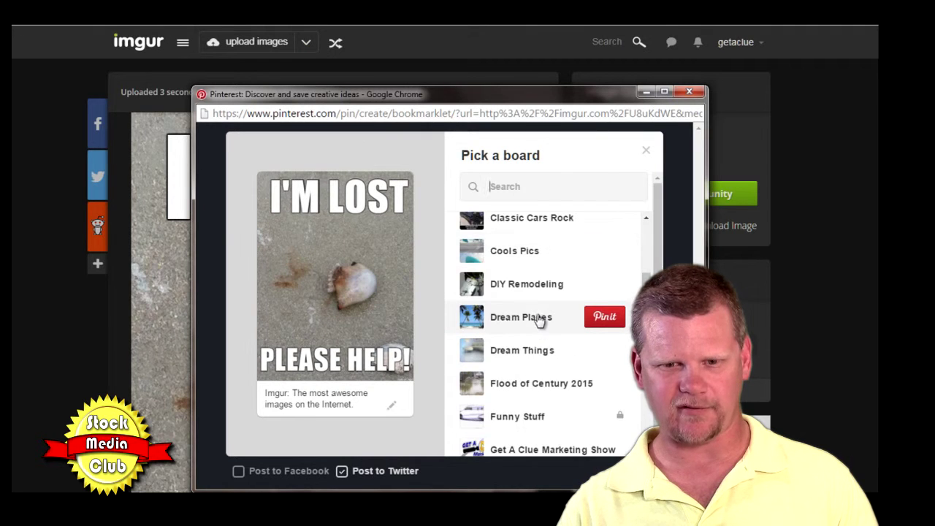
scroll(537, 323, down, 2)
click(517, 353)
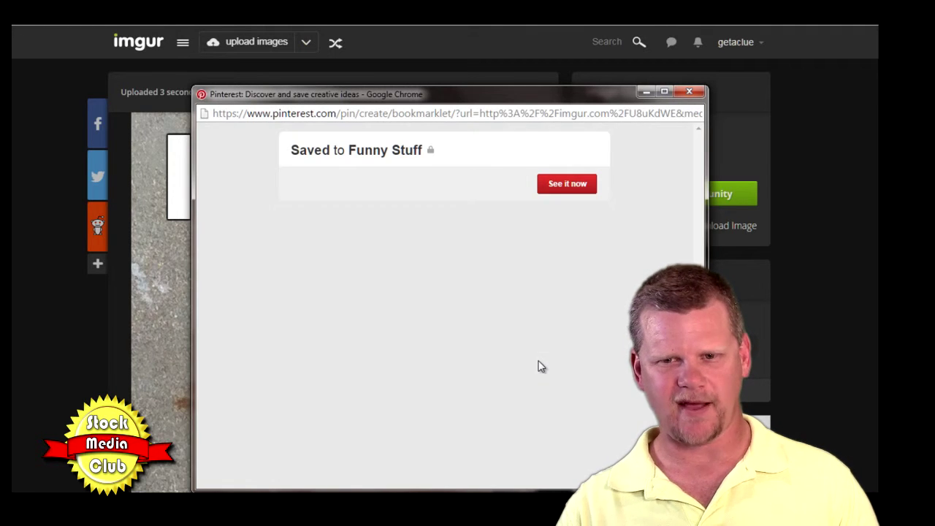
click(689, 91)
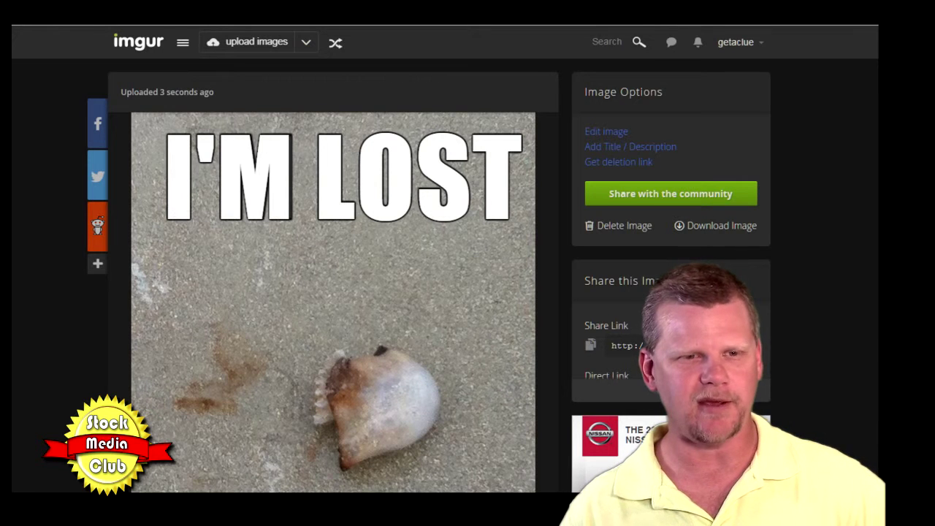
scroll(57, 203, down, 1)
scroll(31, 176, down, 3)
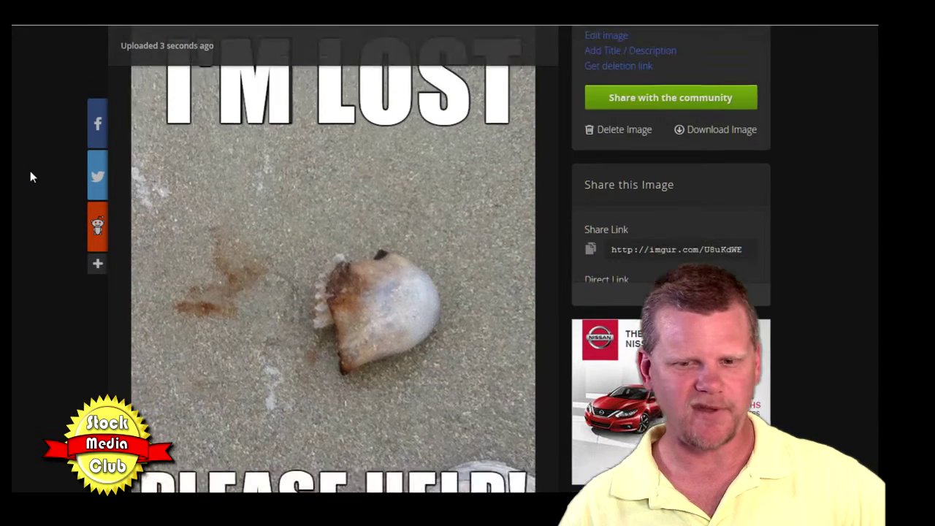
scroll(31, 175, up, 5)
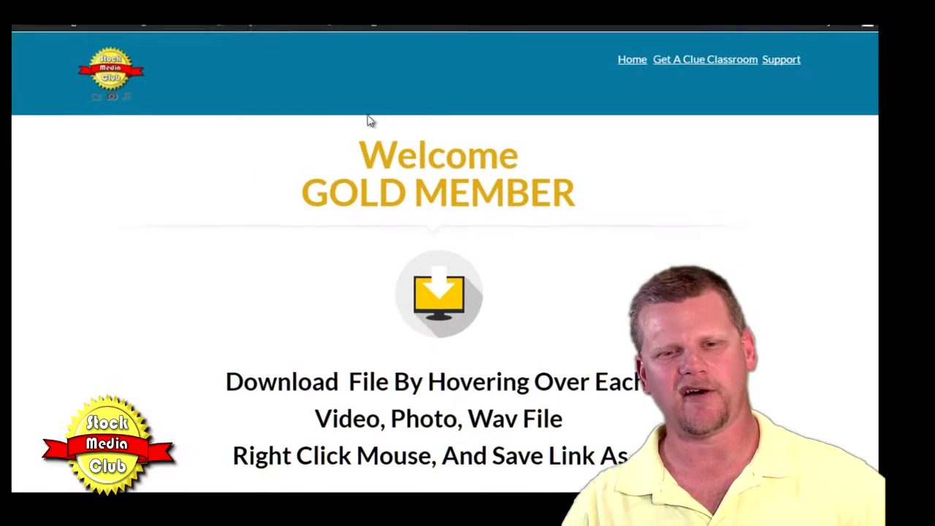
scroll(779, 200, down, 1)
Switch the GOLD MEMBER download page from PHOTO to the VIDEO tab of Live Action Backgrounds
scroll(759, 191, down, 3)
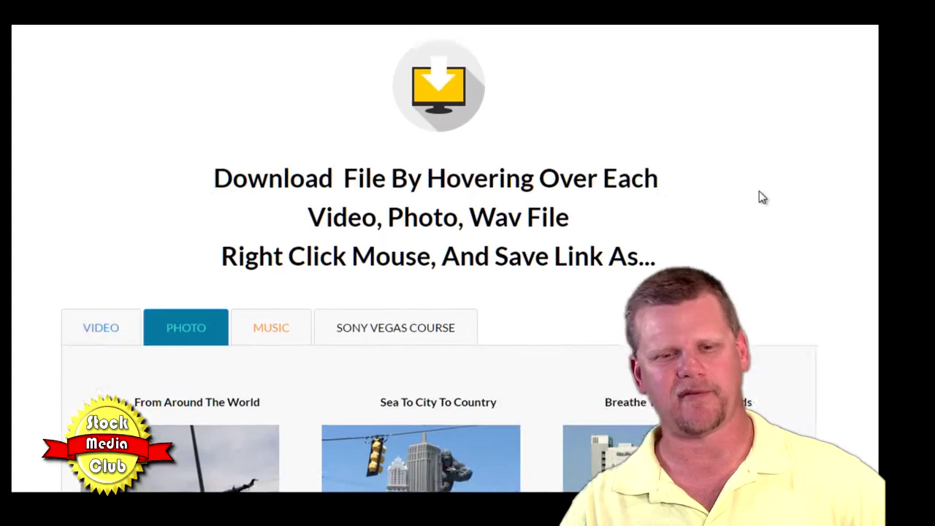
scroll(760, 191, down, 5)
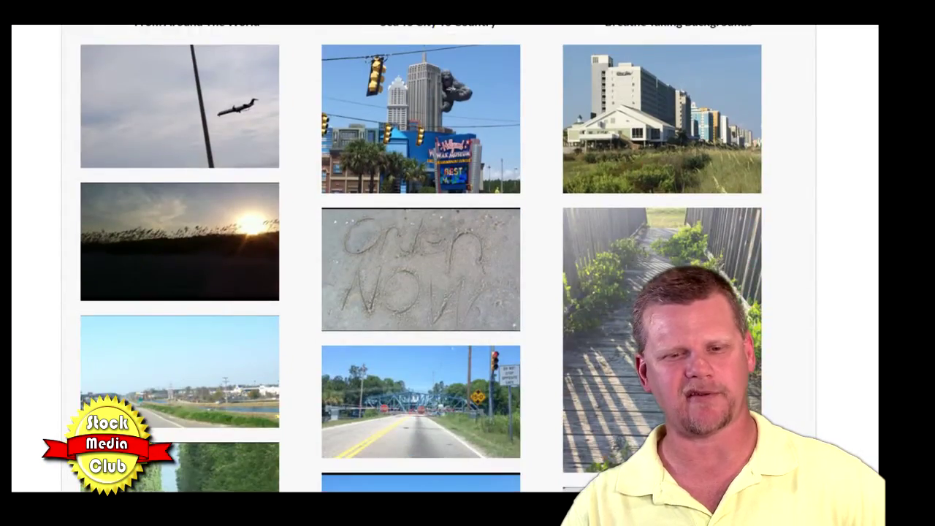
scroll(421, 258, down, 8)
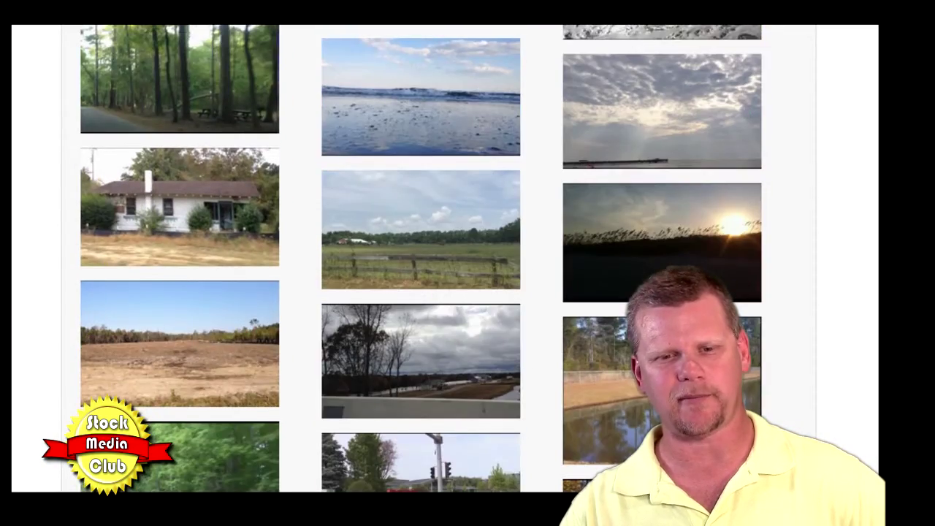
scroll(421, 258, up, 13)
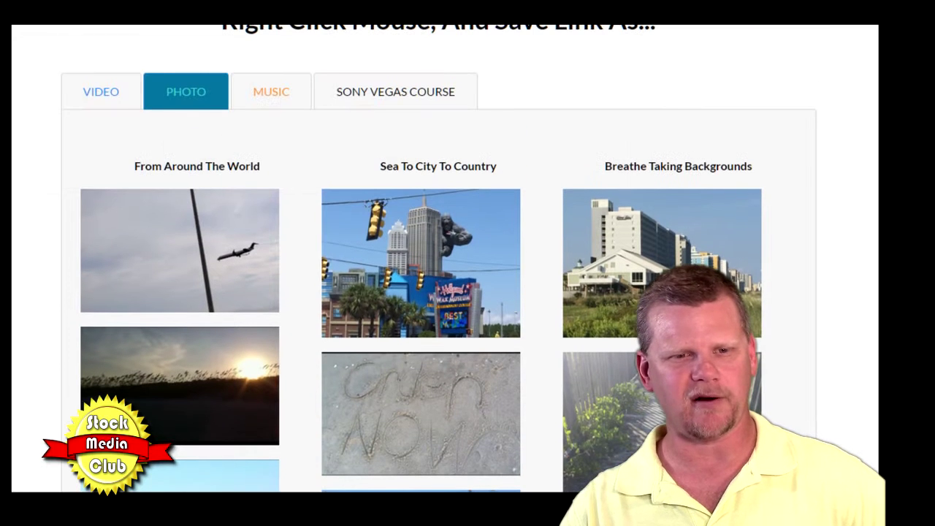
click(99, 95)
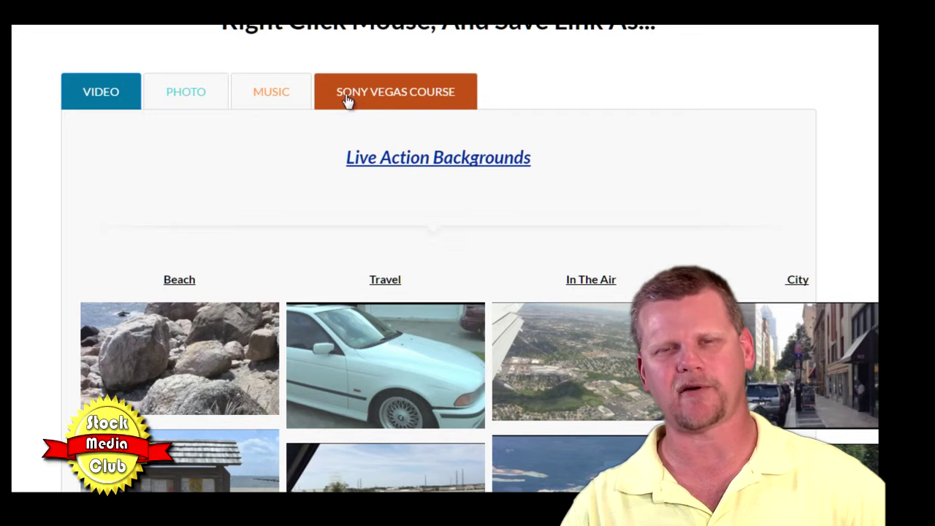
scroll(828, 105, down, 7)
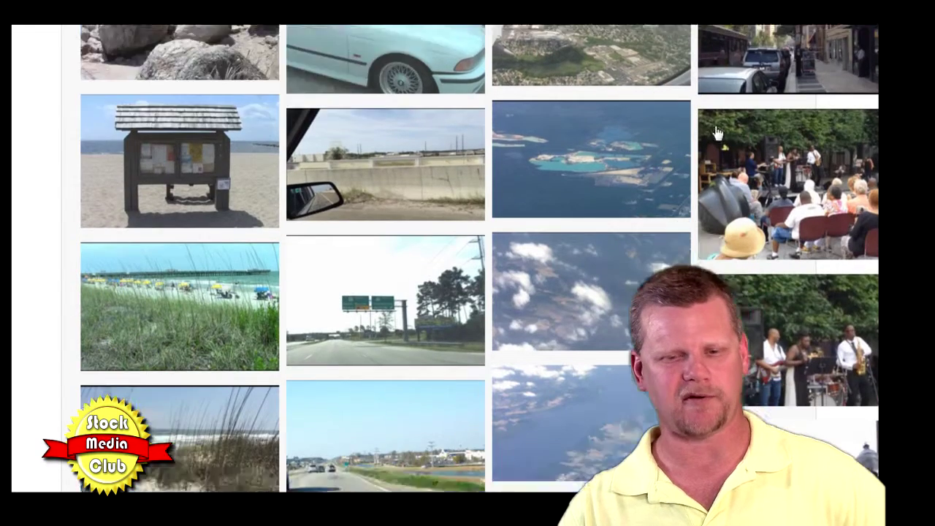
scroll(712, 132, up, 7)
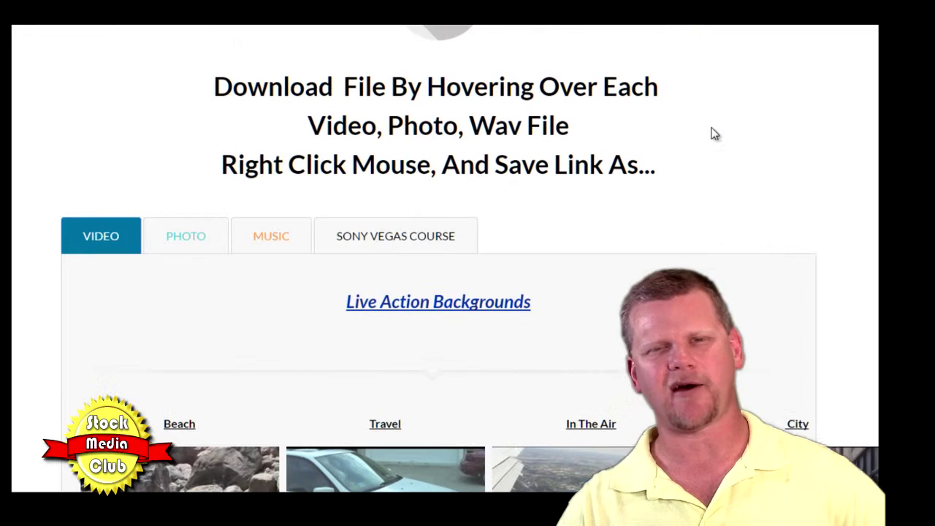
scroll(804, 174, up, 3)
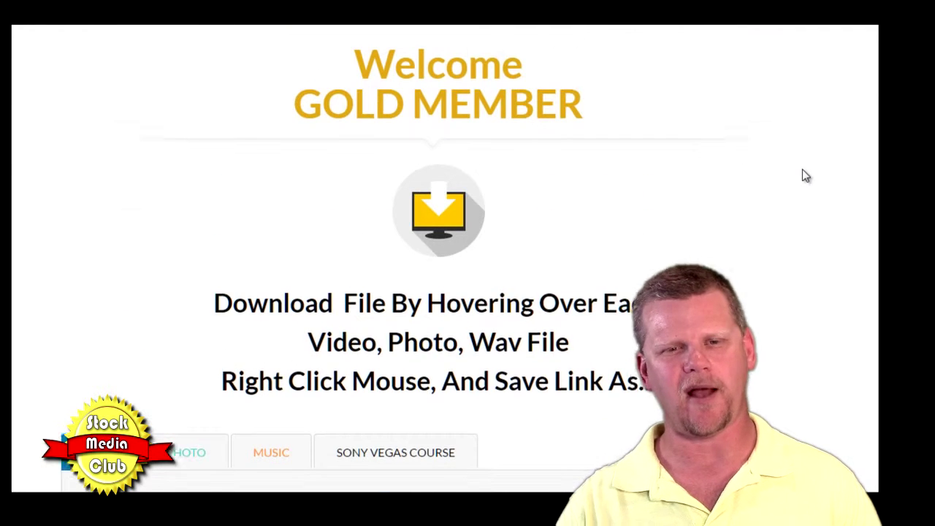
scroll(802, 175, up, 2)
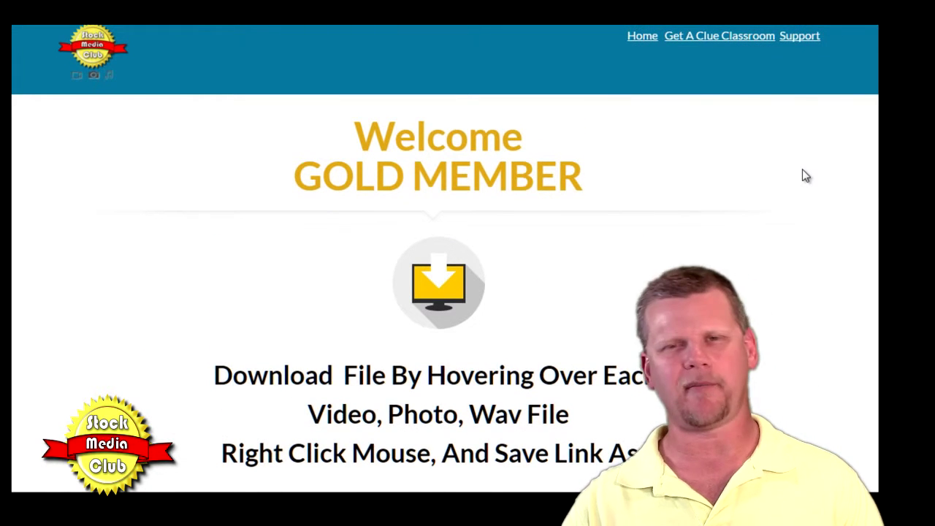